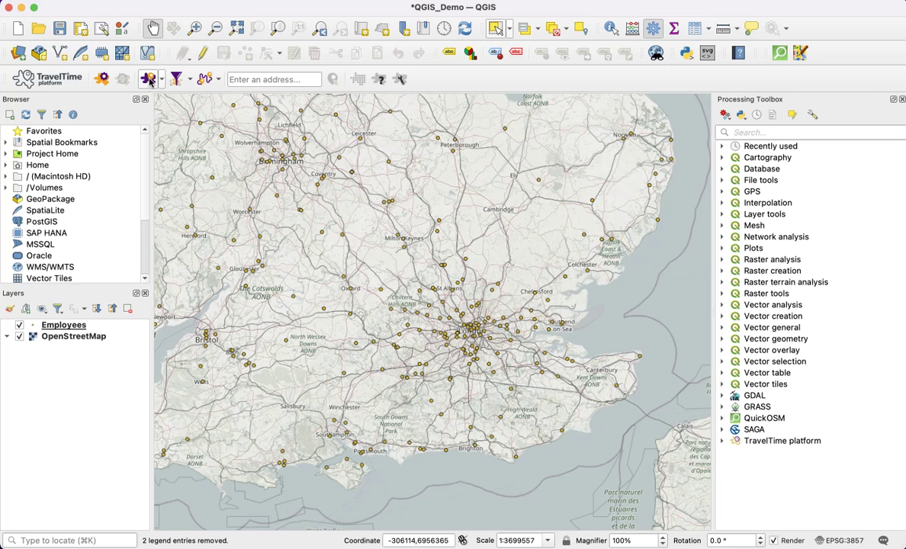
- Set the quick time map to public_transport, 90 minutes, departing at 09:00
left_click(150, 79)
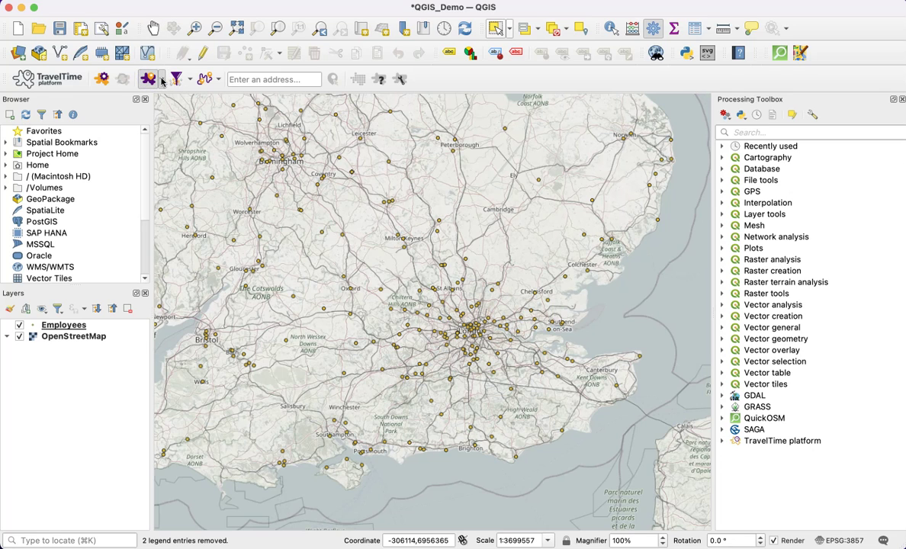
left_click(198, 129)
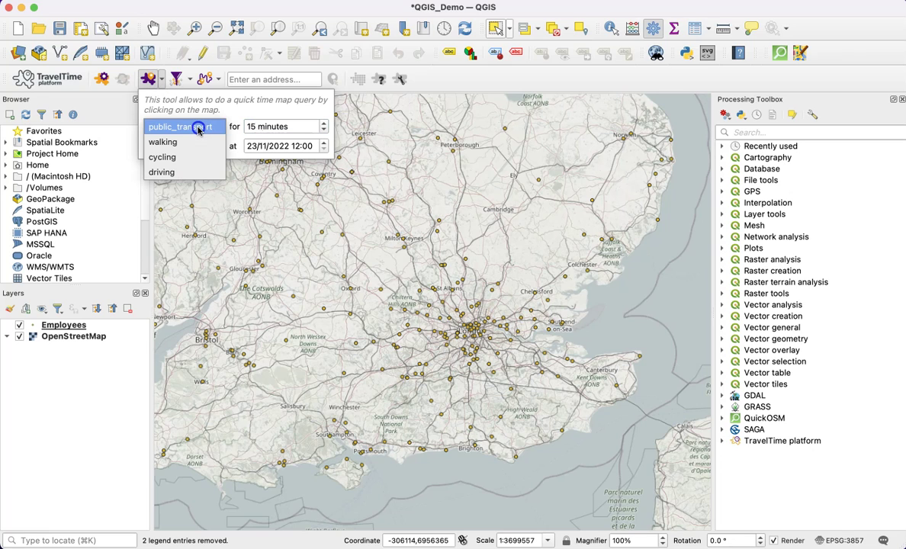
left_click(177, 129)
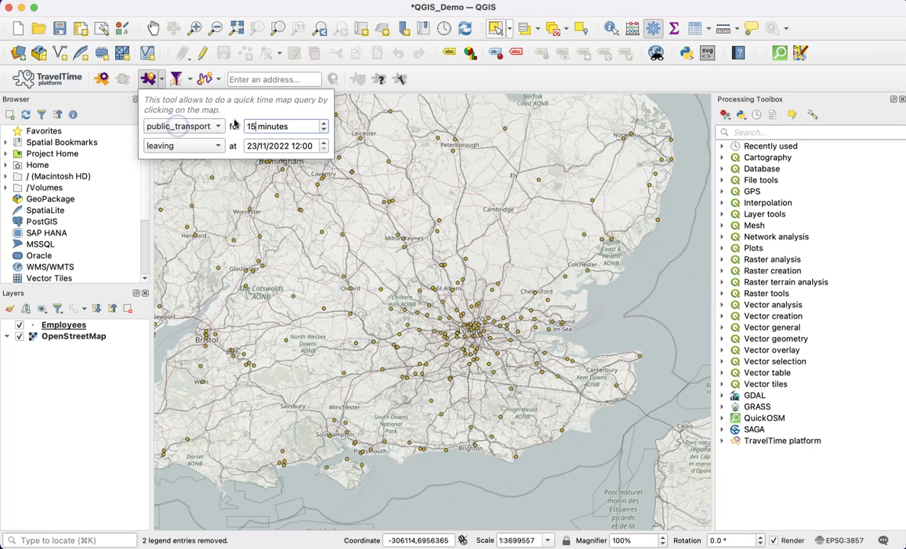
double_click(256, 127)
type("90")
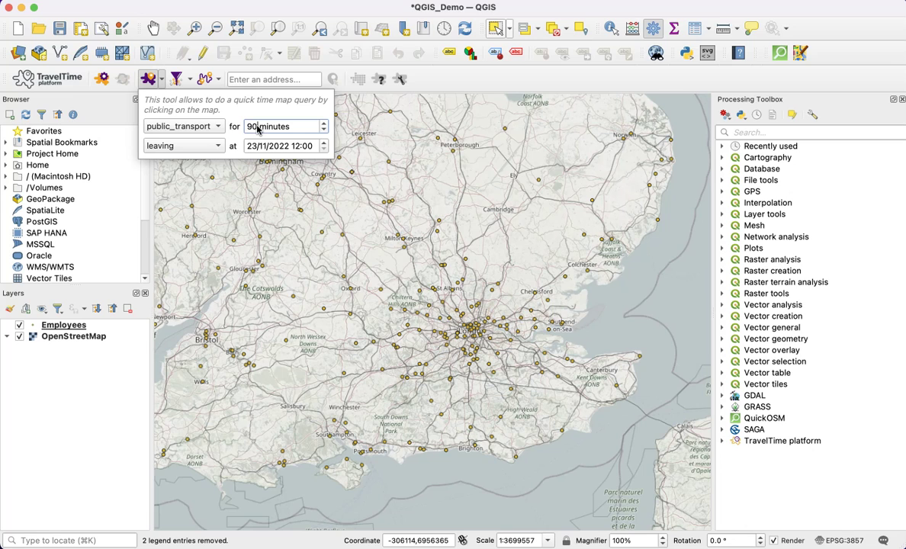
double_click(292, 147)
type("09")
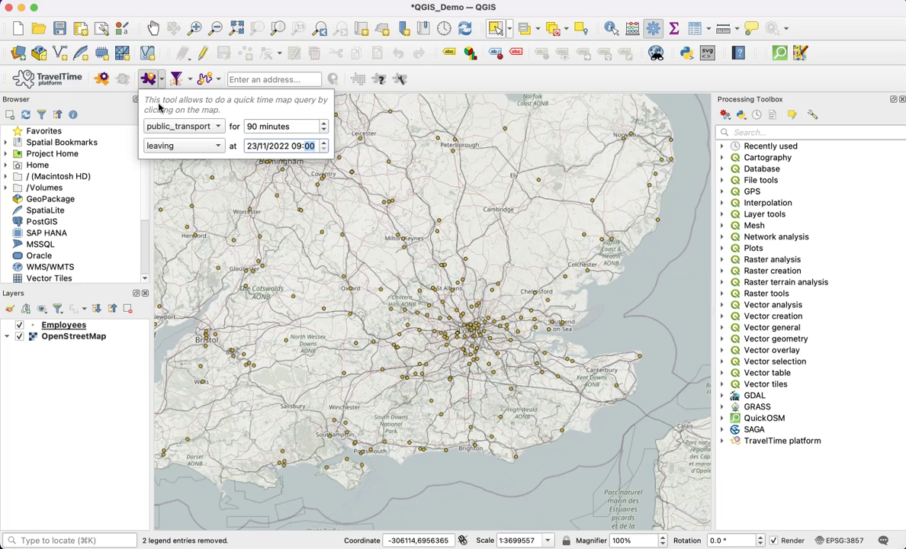
left_click(144, 80)
- Geocode postcode WC2H 7JA as the origin and run the time-map query
left_click(272, 79)
type("WC2H 7JA")
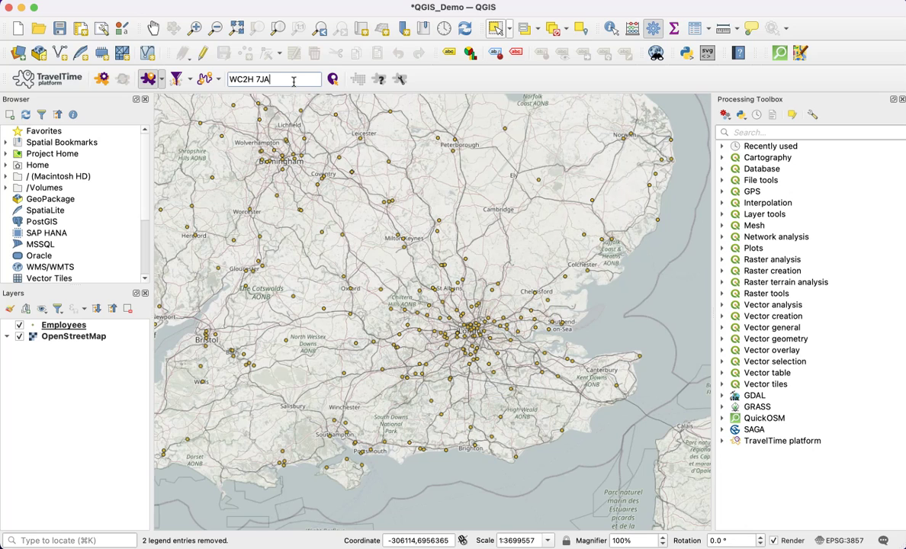
left_click(333, 81)
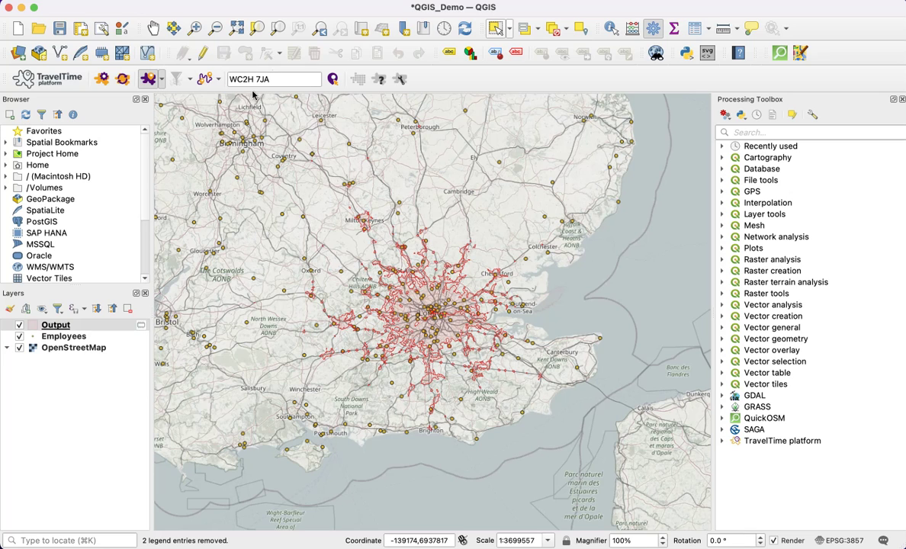
- Switch to the Pan tool once the Output isochrone layer appears
left_click(154, 28)
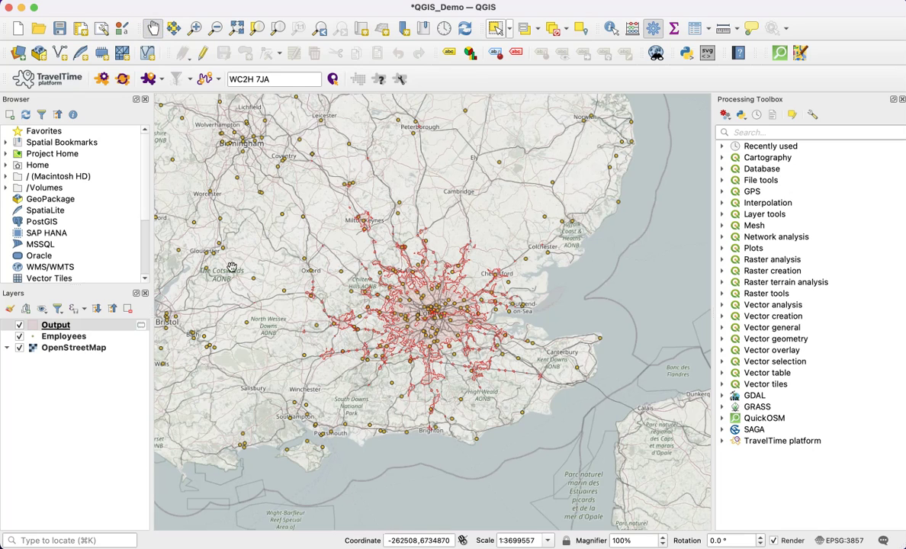
- Colour the Output layer blue using a recent colour from its Styles menu
right_click(64, 326)
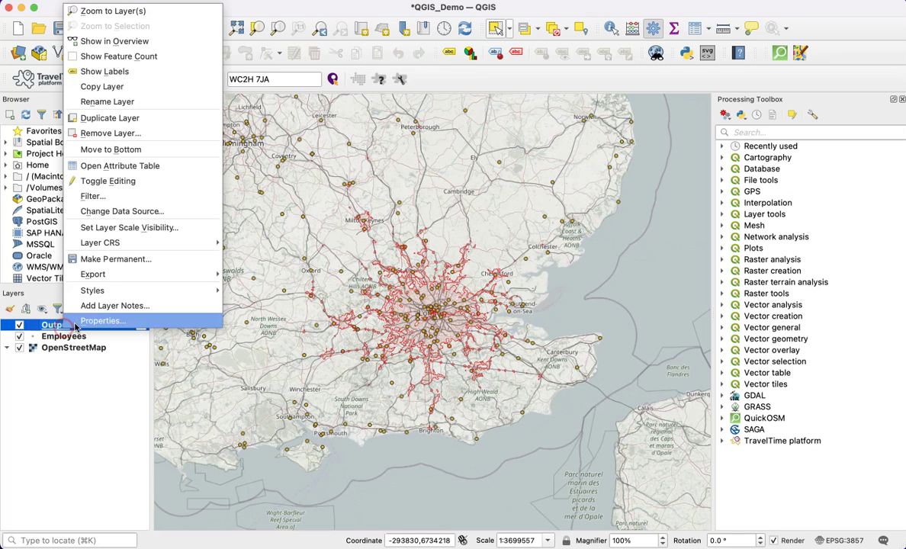
mouse_move(93, 291)
left_click(256, 452)
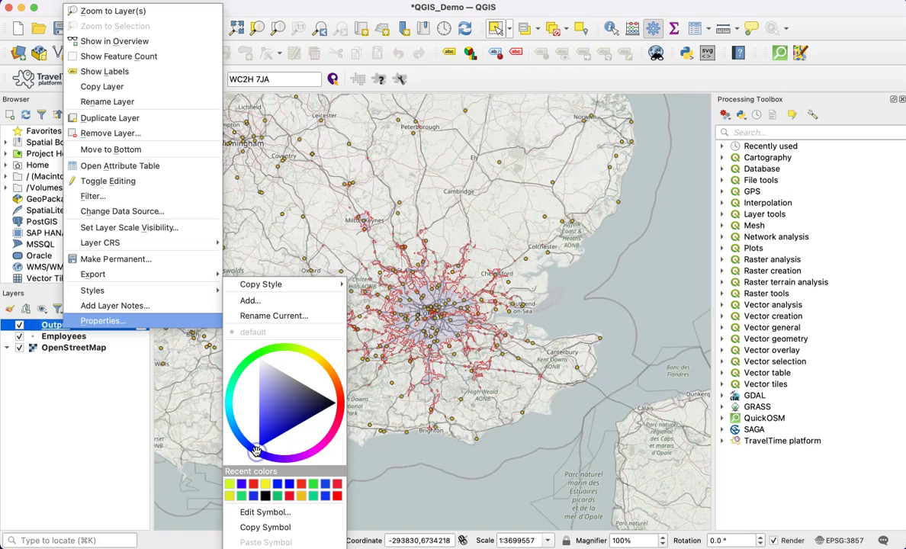
left_click(241, 483)
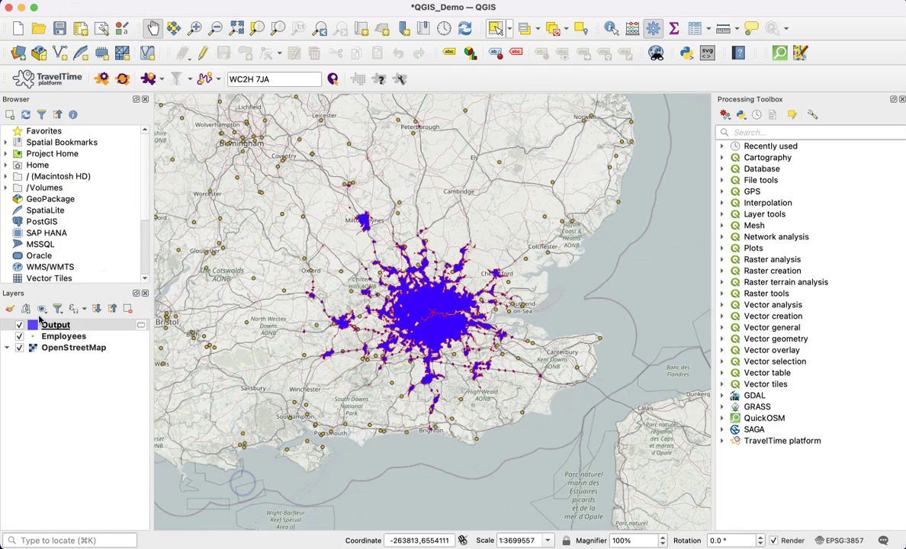
- Set the Output fill opacity to 28.8% in Edit Symbol and zoom in
right_click(57, 325)
mouse_move(114, 288)
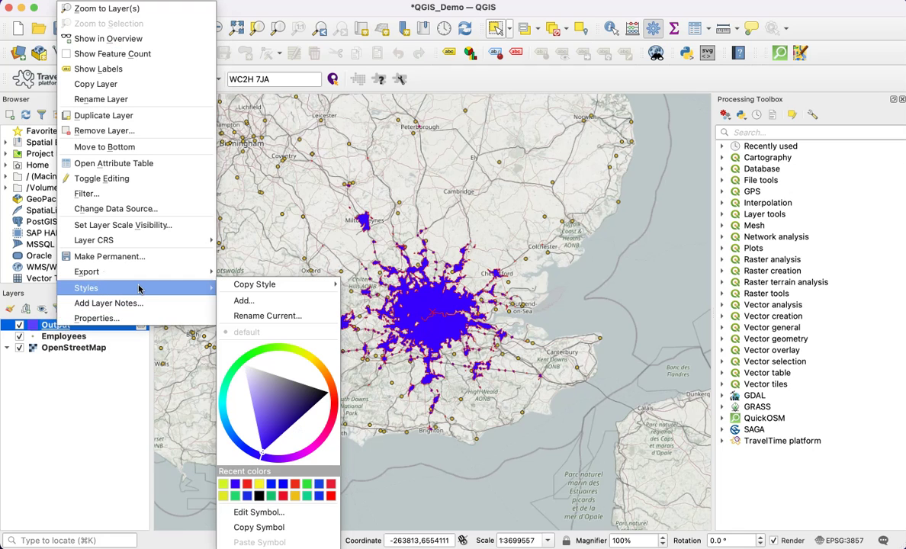
left_click(260, 508)
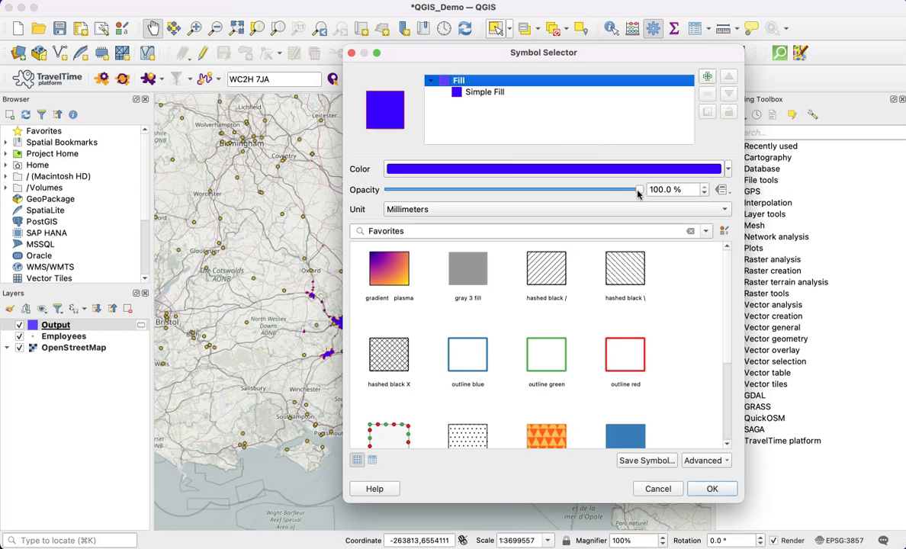
left_click_drag(640, 190, 460, 189)
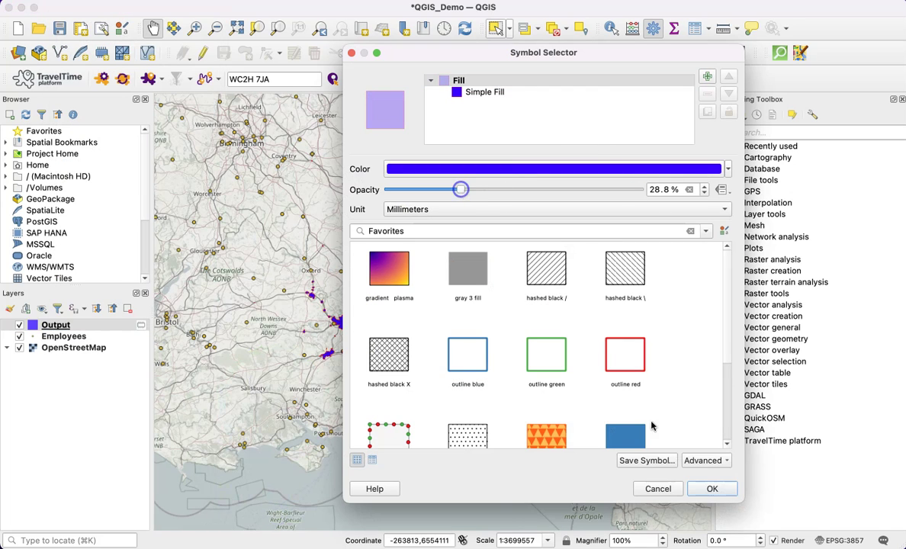
left_click(710, 488)
scroll(391, 286, "up", 2)
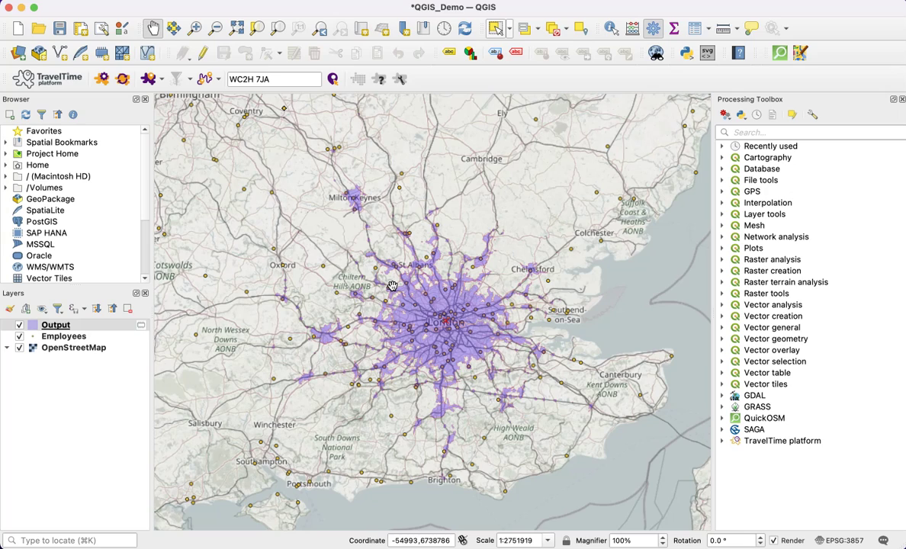
scroll(304, 237, "up", 3)
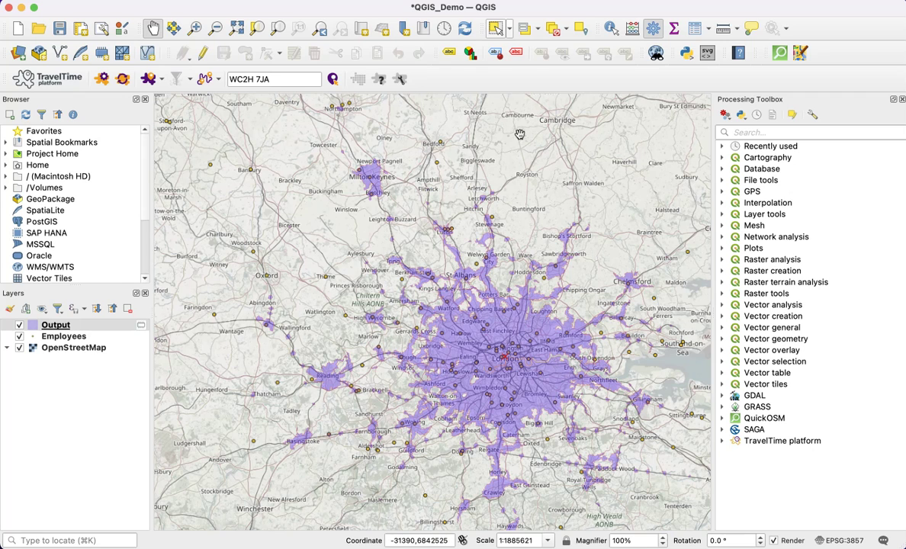
- Run Clip from the Processing Toolbox with Employees as input and Output as overlay
left_click(751, 131)
type("clip")
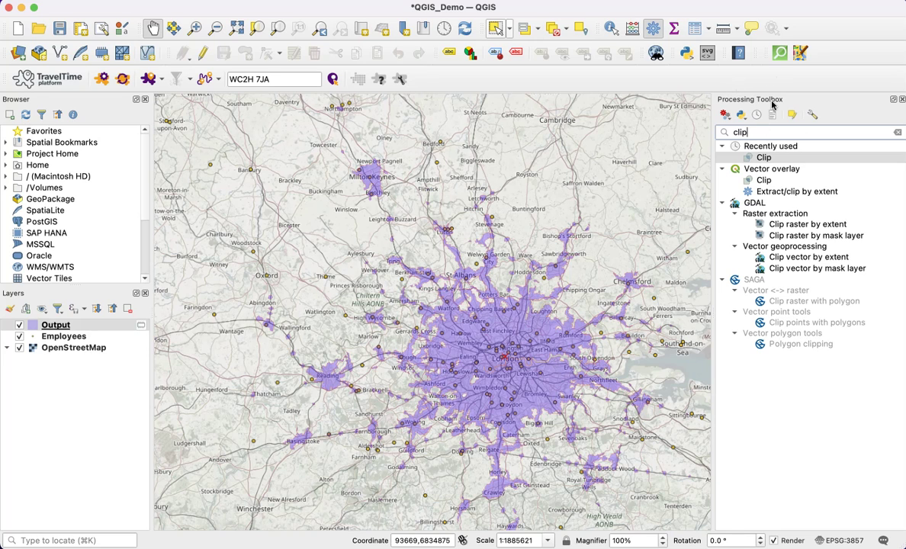
double_click(767, 157)
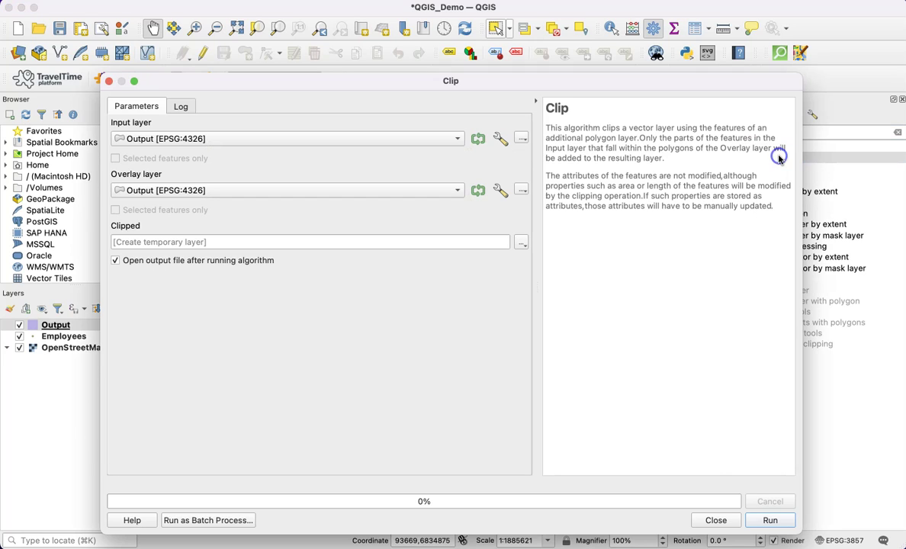
left_click(288, 140)
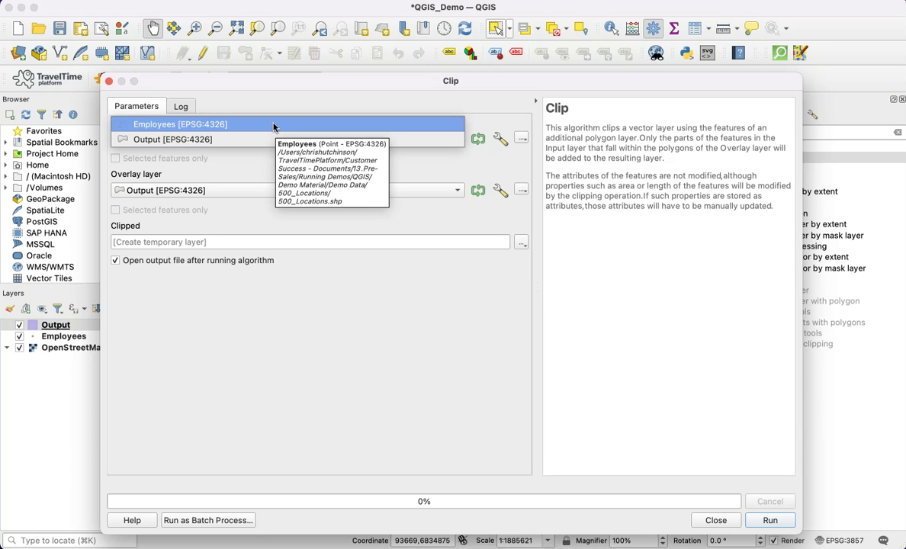
left_click(274, 125)
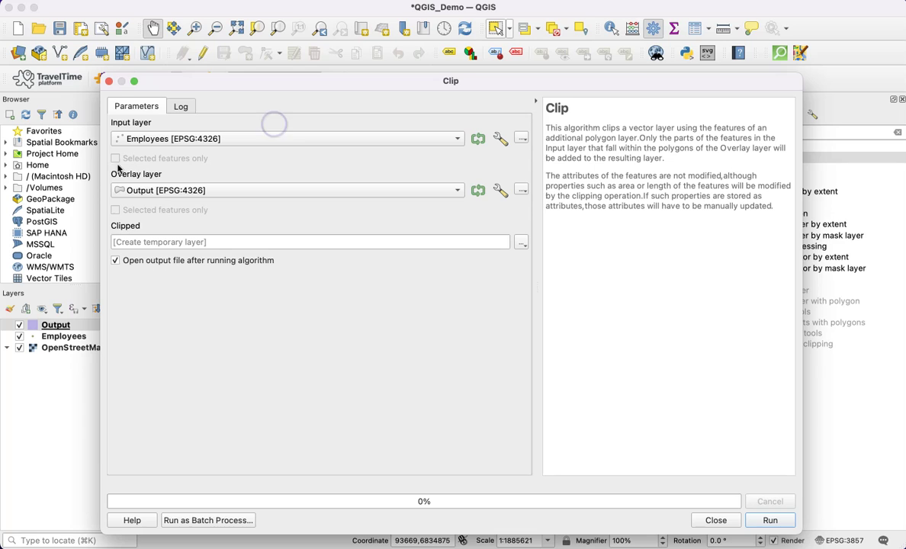
left_click(276, 192)
left_click(276, 191)
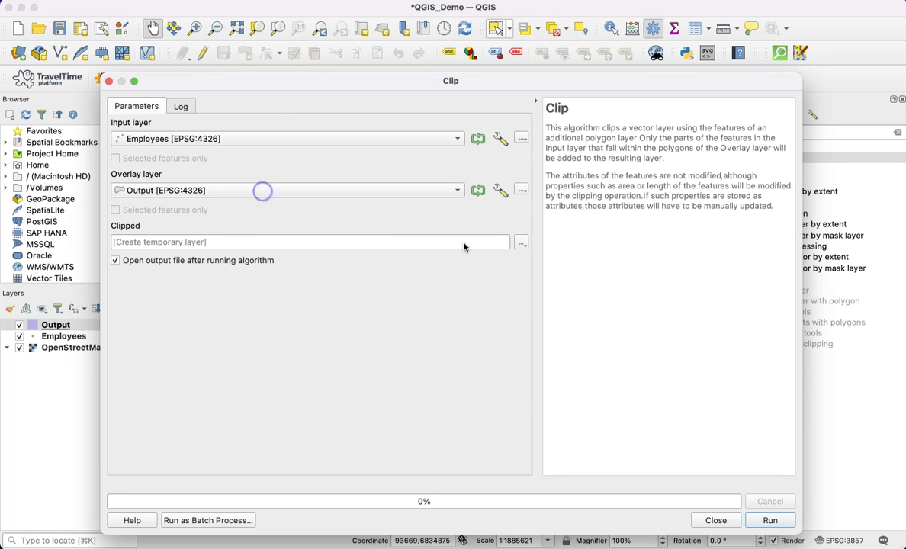
left_click(780, 522)
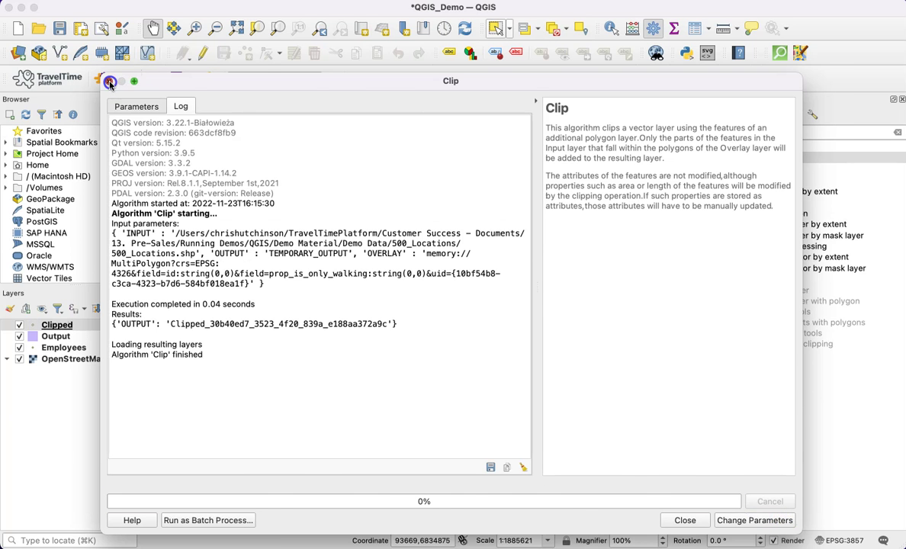
left_click(109, 82)
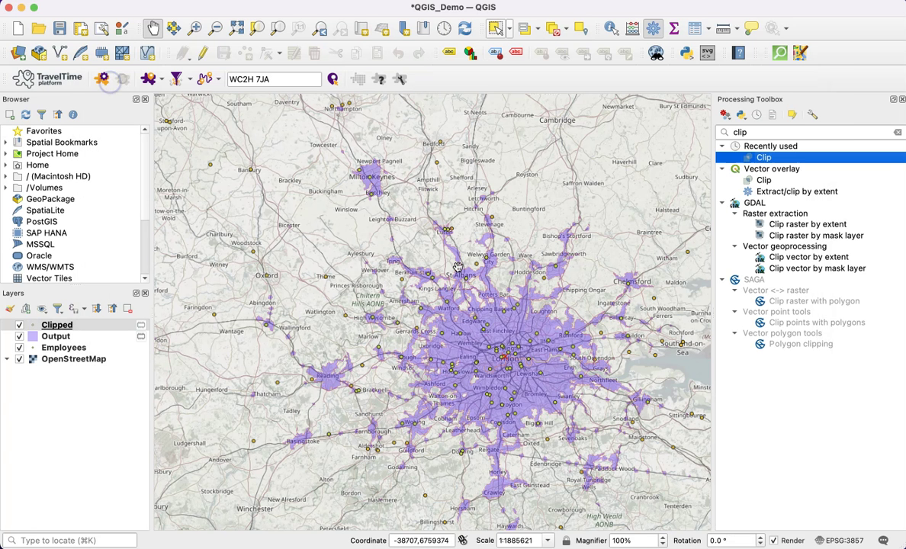
- Uncheck Clipped and Output, keep Employees visible, and select the Employees layer
left_click(20, 348)
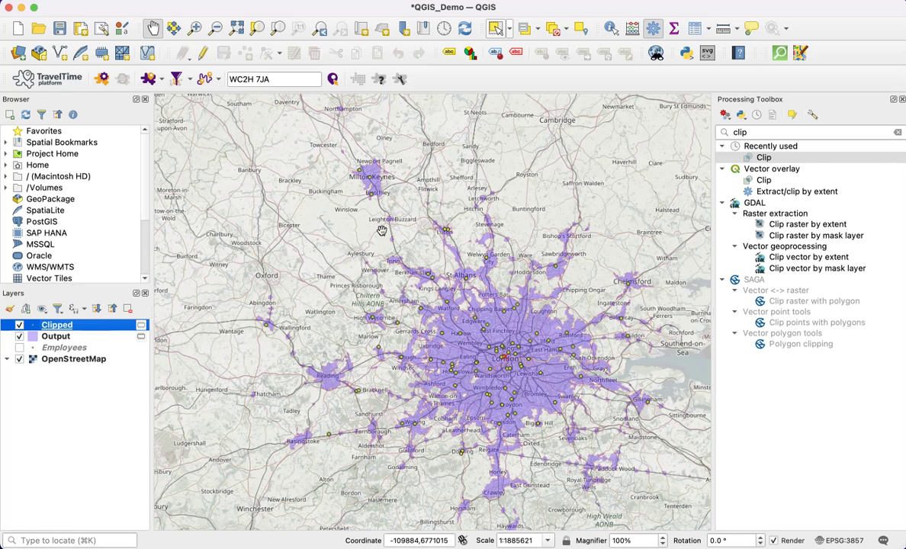
left_click(467, 298)
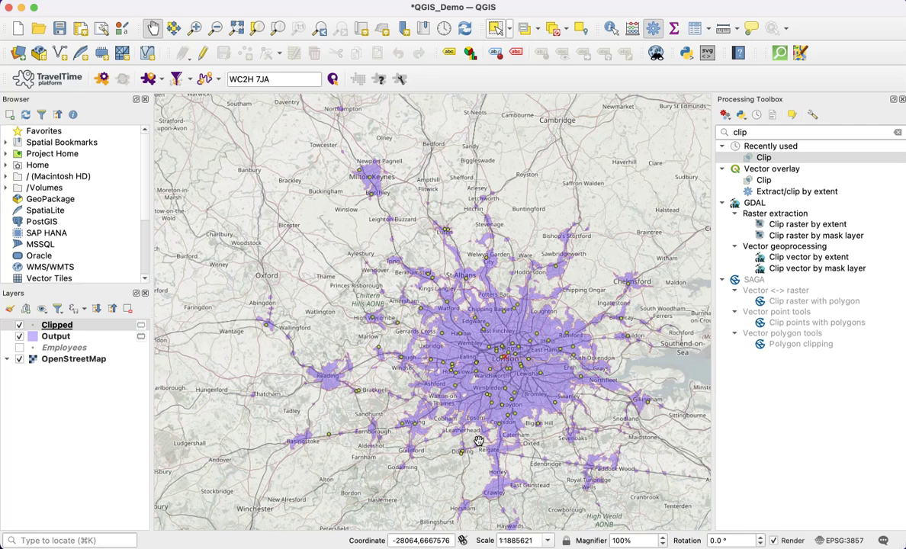
left_click(20, 325)
left_click(20, 336)
left_click(20, 348)
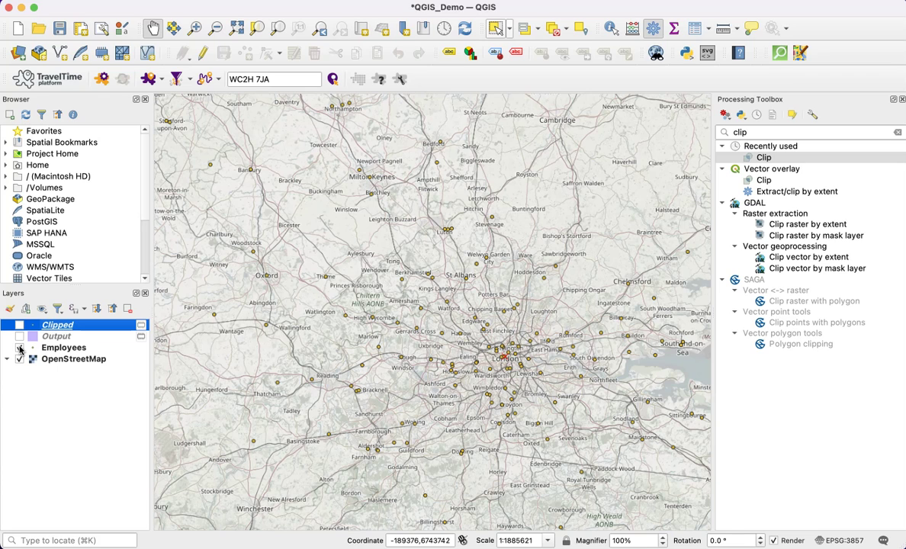
left_click(20, 348)
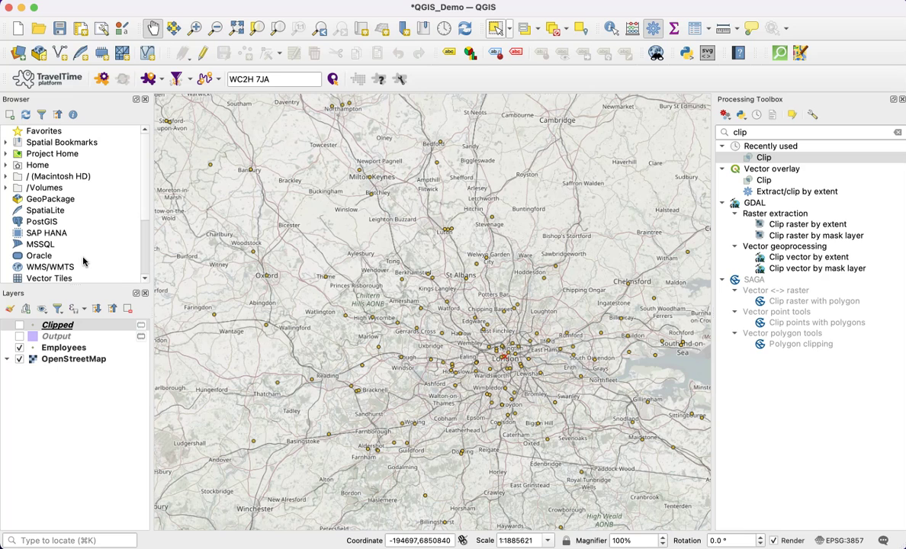
left_click(65, 349)
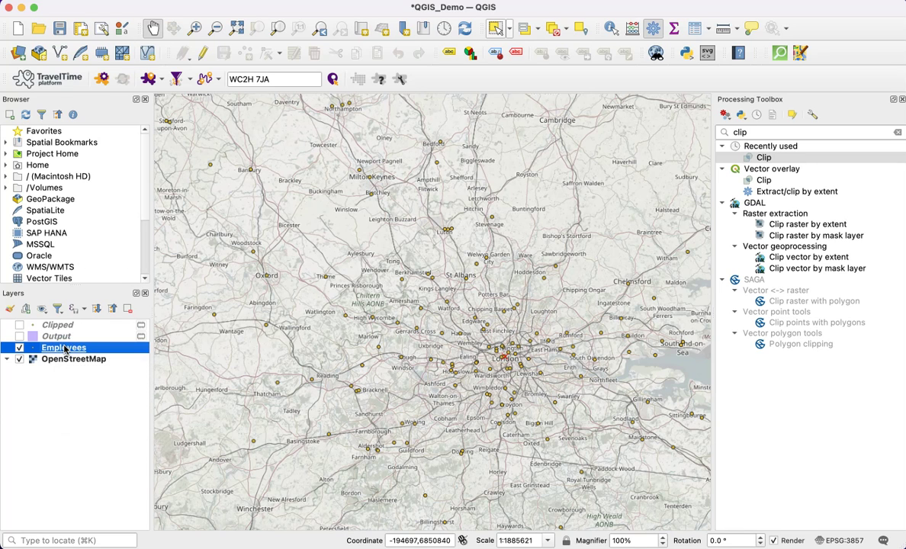
- Run the quick time filter from WC2H 7JA with public_transport, 90 minutes, leaving 09:00 on 23/11/2022
left_click(177, 82)
left_click(190, 81)
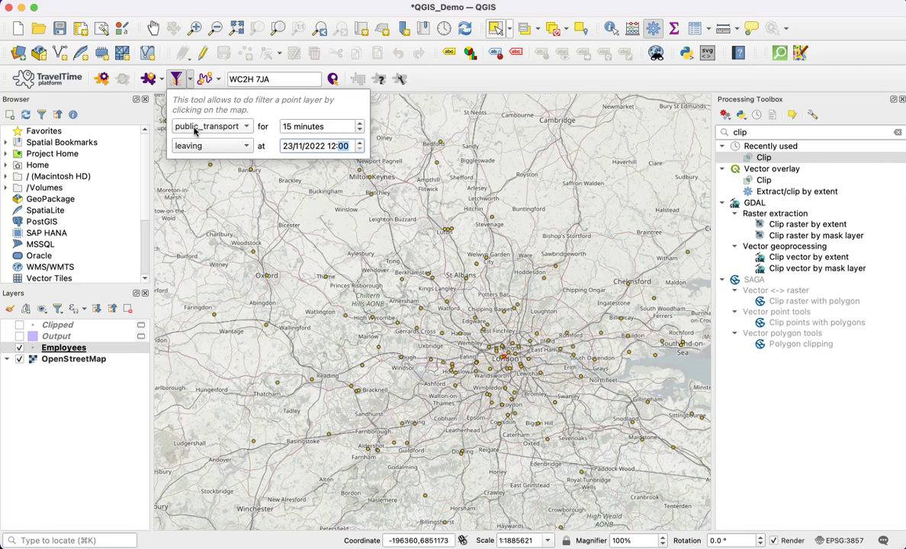
left_click(287, 129)
double_click(287, 130)
key("BackSpace")
type("90")
double_click(338, 146)
type("09")
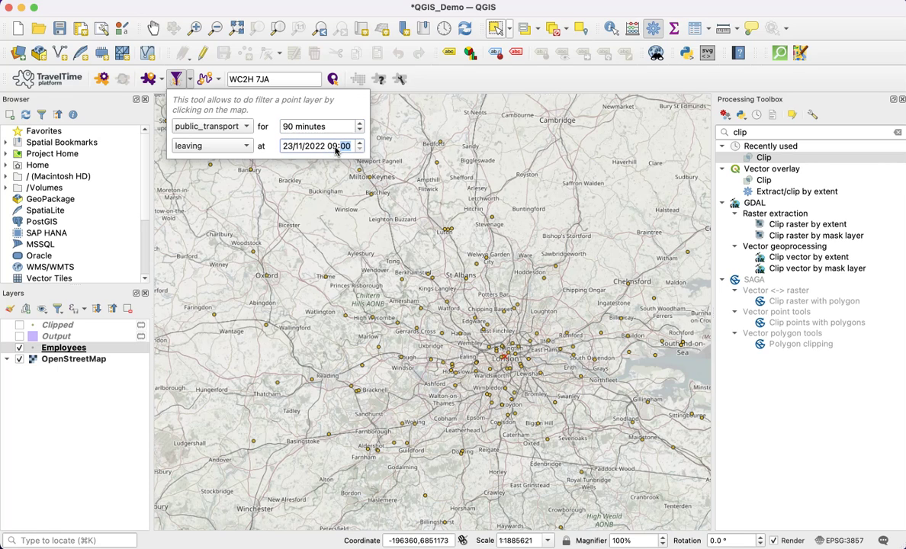
key("Return")
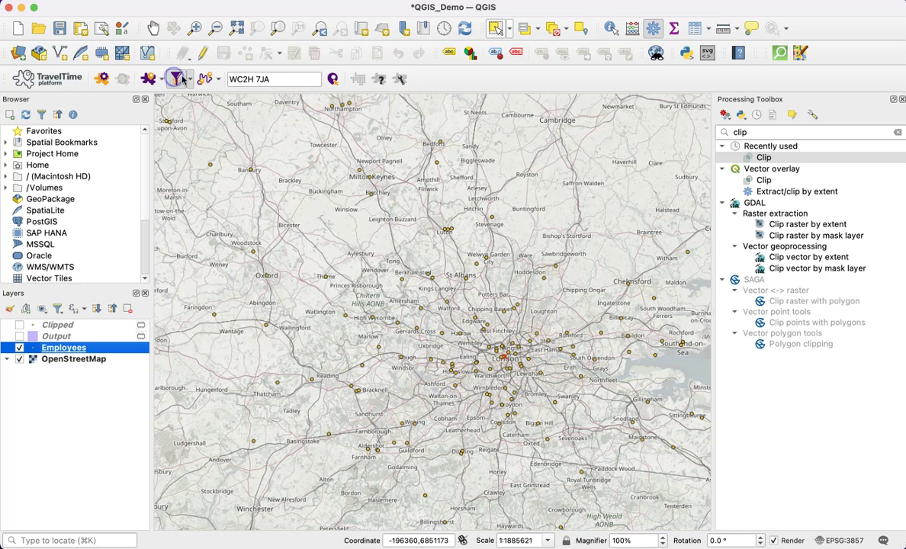
left_click(333, 81)
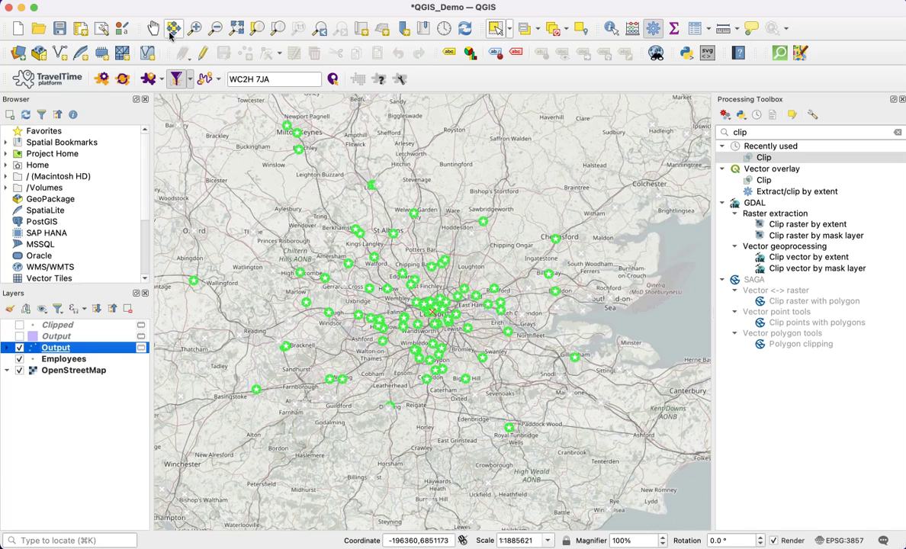
- Pan and zoom to north-west London, toggling Output's Unreachable markers off and on
left_click(155, 30)
left_click_drag(313, 196, 394, 249)
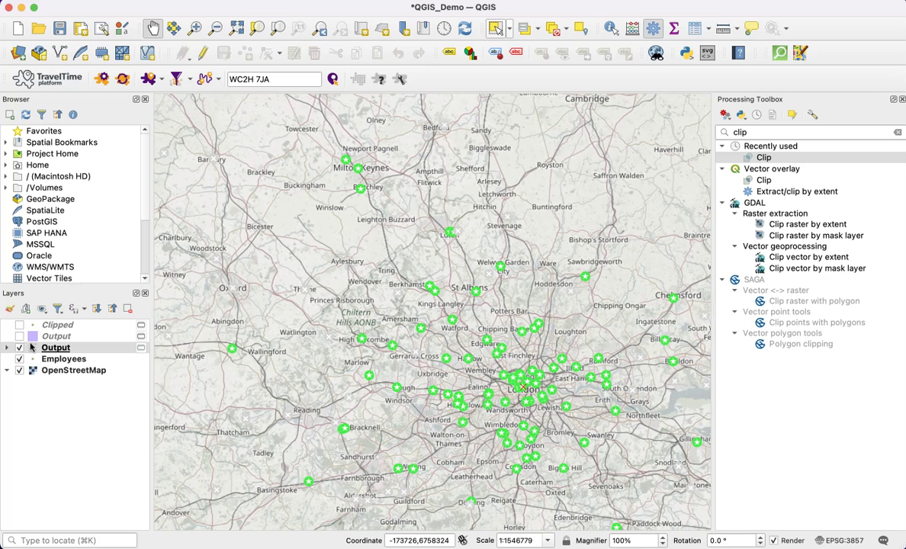
left_click(7, 348)
left_click(32, 390)
left_click(32, 390)
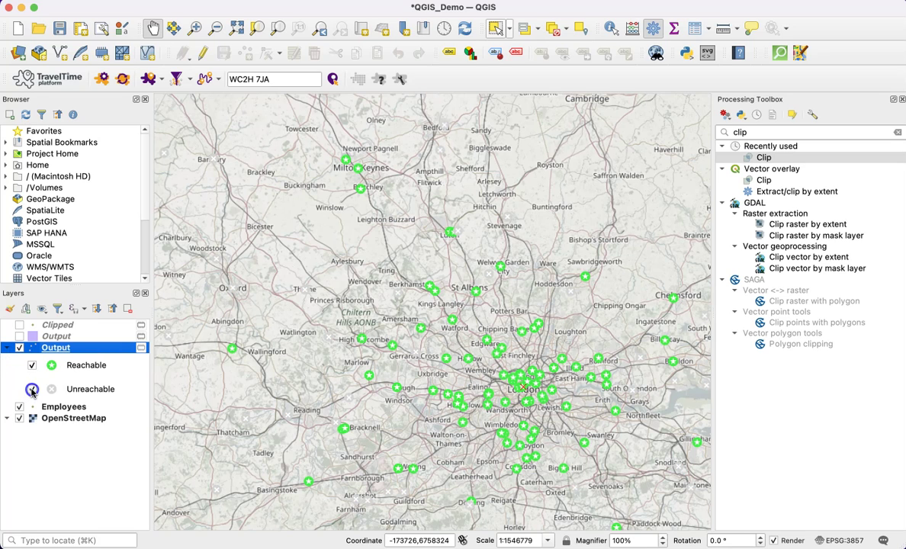
left_click(298, 332)
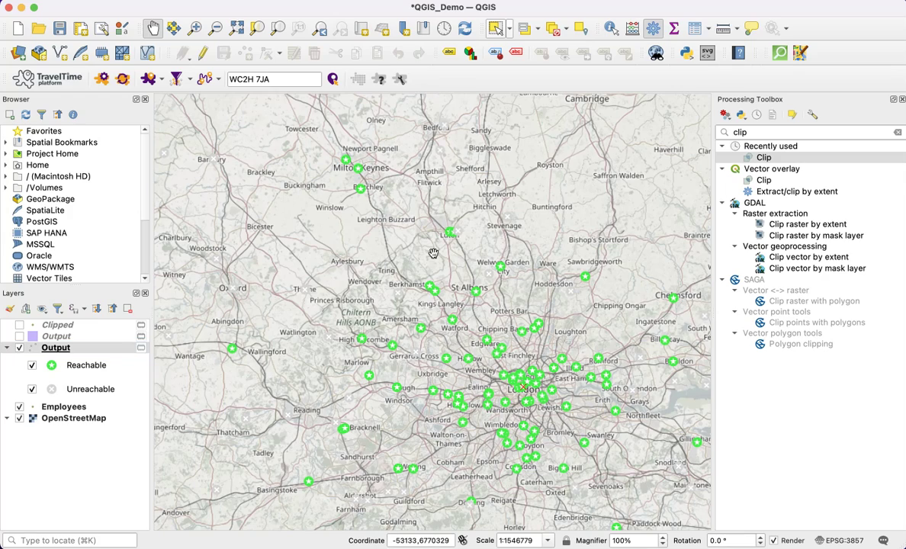
left_click_drag(289, 245, 332, 274)
scroll(331, 273, "up", 2)
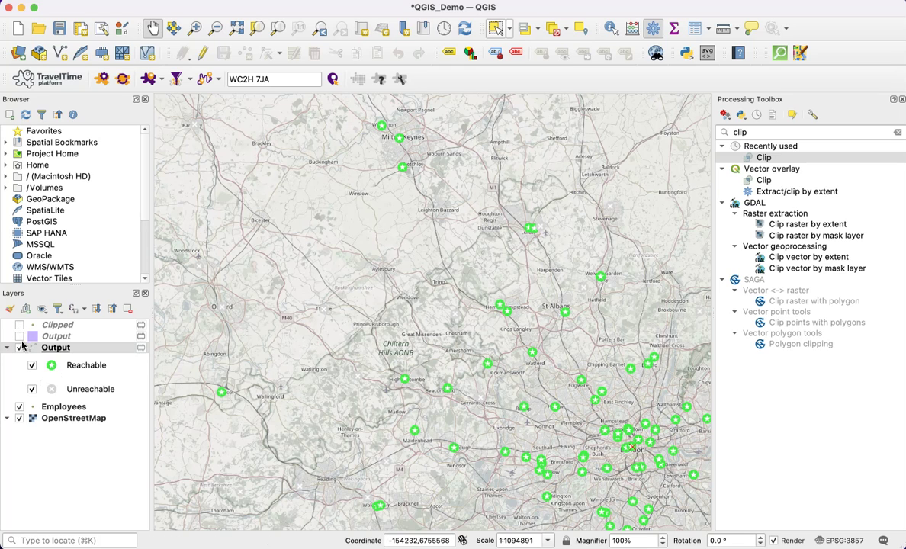
- Uncheck Employees, then toggle the Clipped layer and leave it hidden
left_click(20, 406)
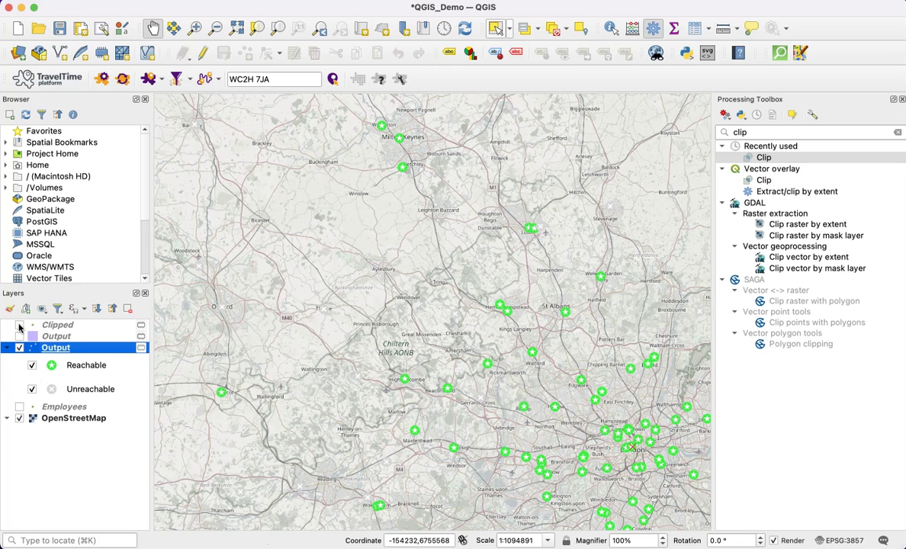
left_click(19, 325)
left_click(19, 326)
left_click(20, 326)
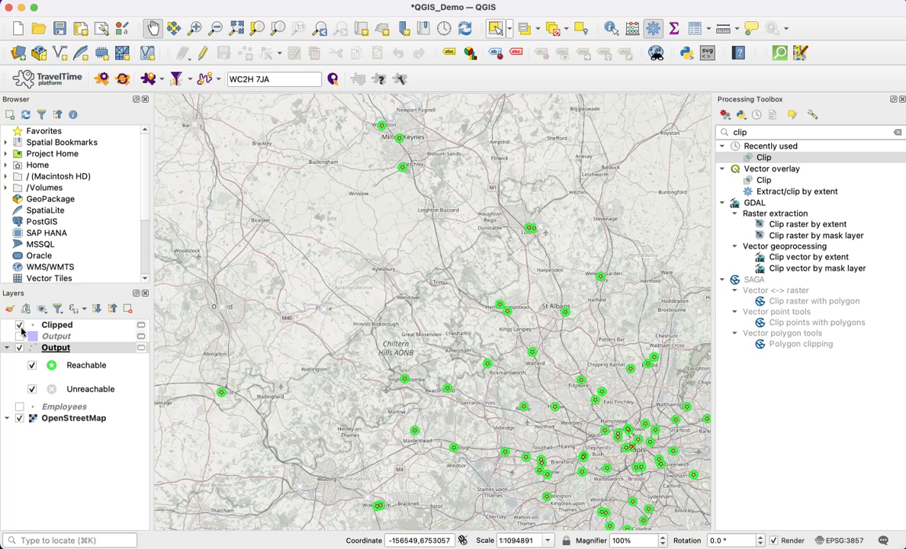
left_click(46, 348)
left_click(20, 326)
left_click(20, 326)
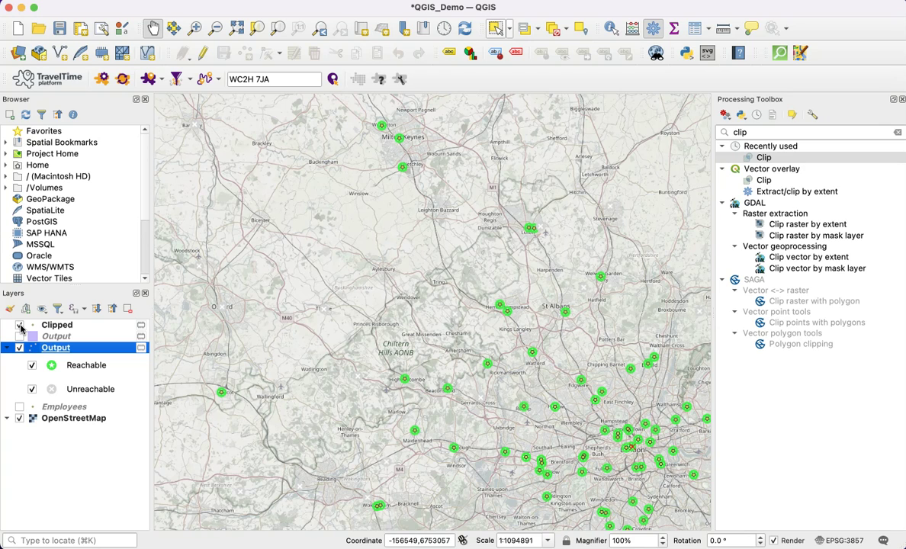
left_click(20, 326)
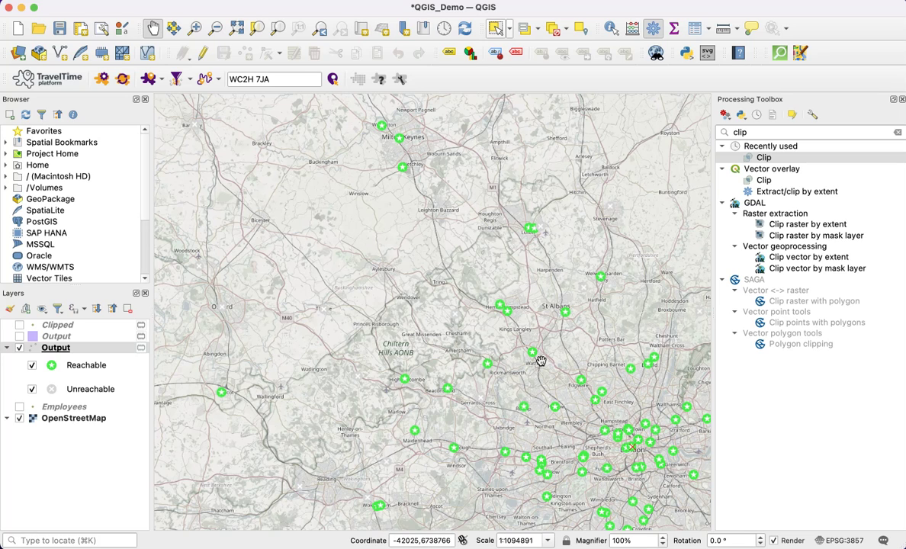
- Open the Output attribute table and check the reachable values in rows 1, 2 and 7
right_click(61, 353)
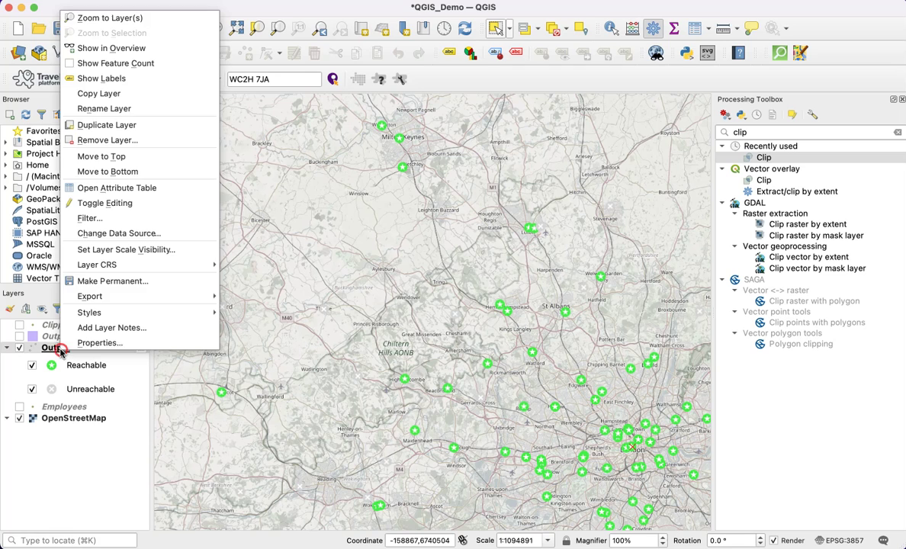
left_click(145, 190)
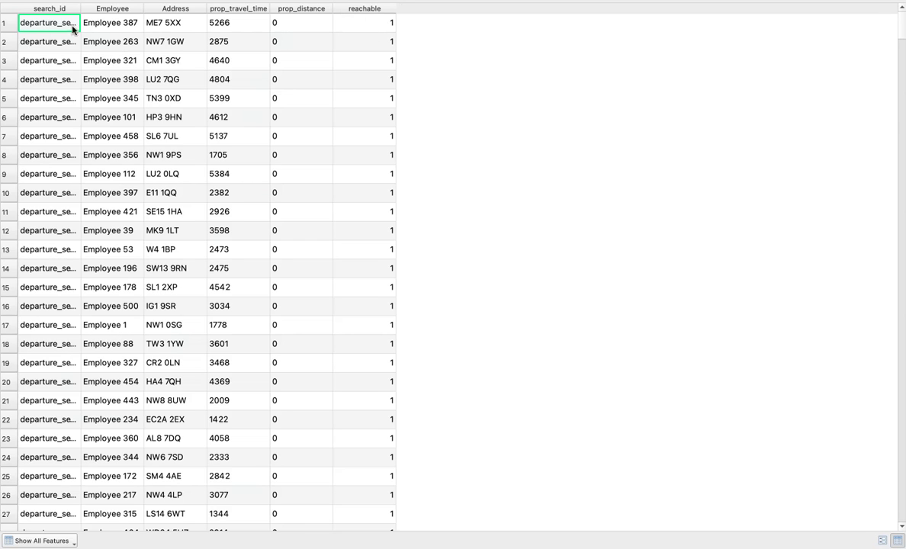
left_click(376, 25)
left_click(376, 41)
left_click(378, 139)
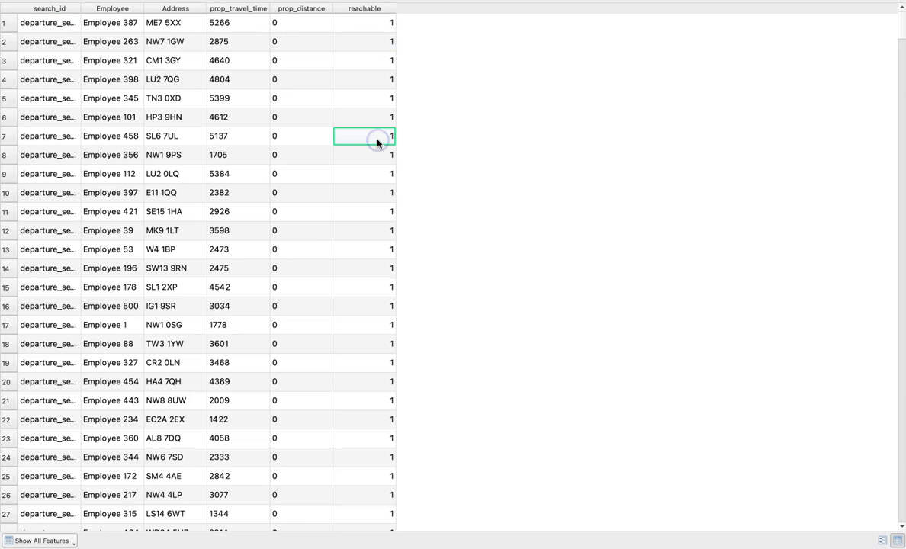
left_click(358, 23)
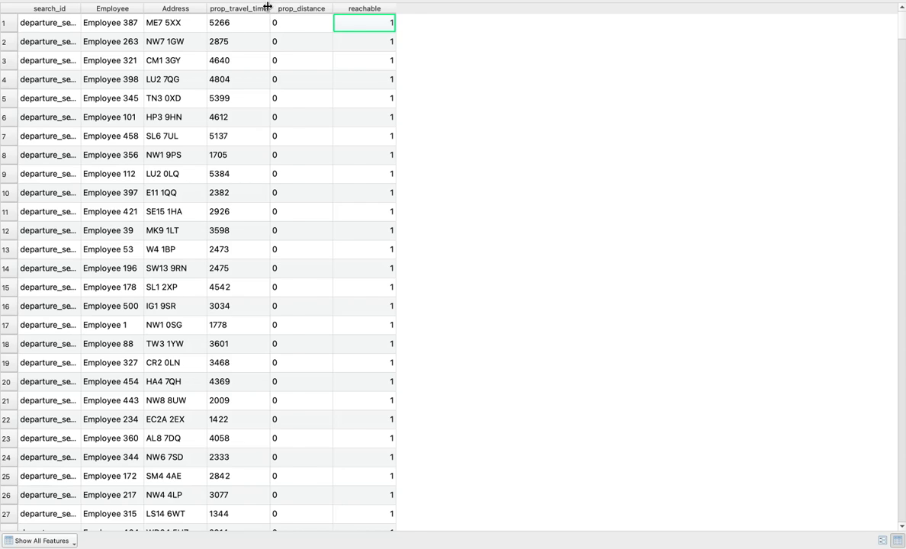
- Widen the prop_travel_time column and inspect two employee records
left_click_drag(269, 7, 286, 7)
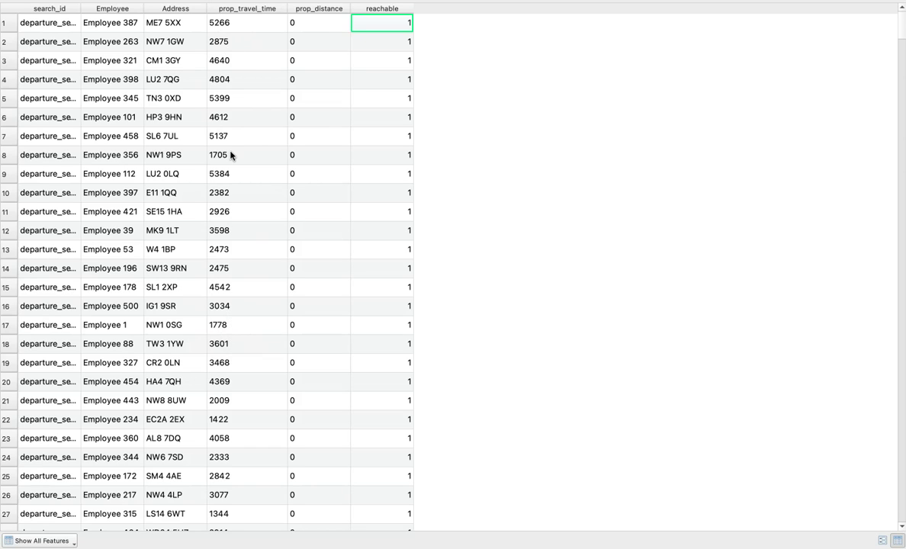
left_click(107, 49)
left_click(112, 61)
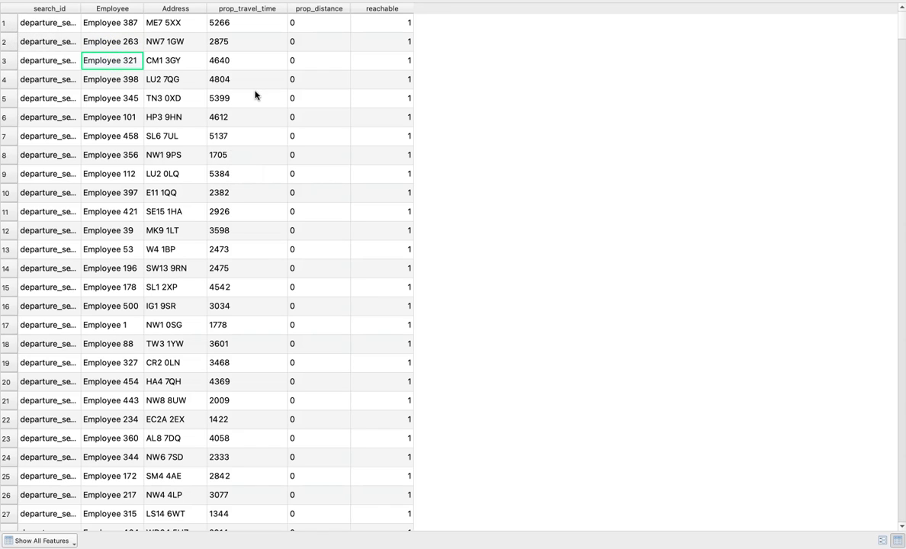